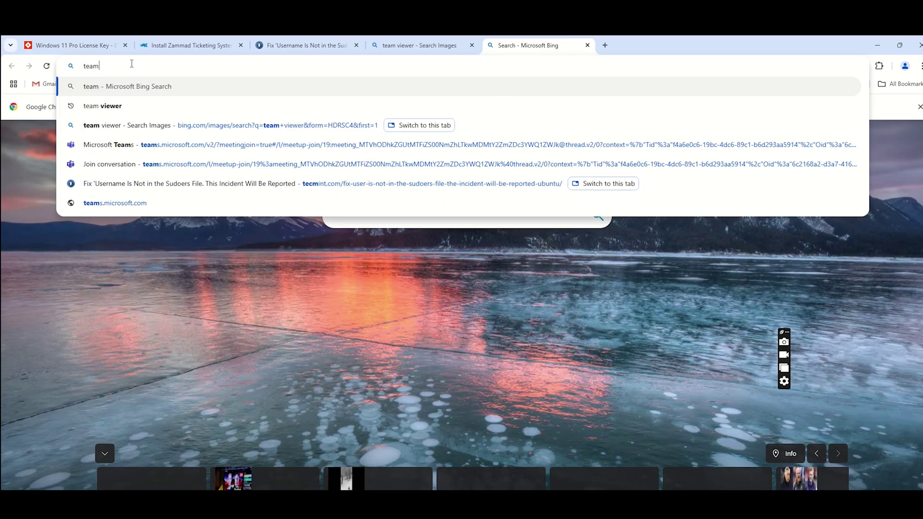
Search Bing for 'team viewer', switch to web results and open teamviewer.com
text(viewer)
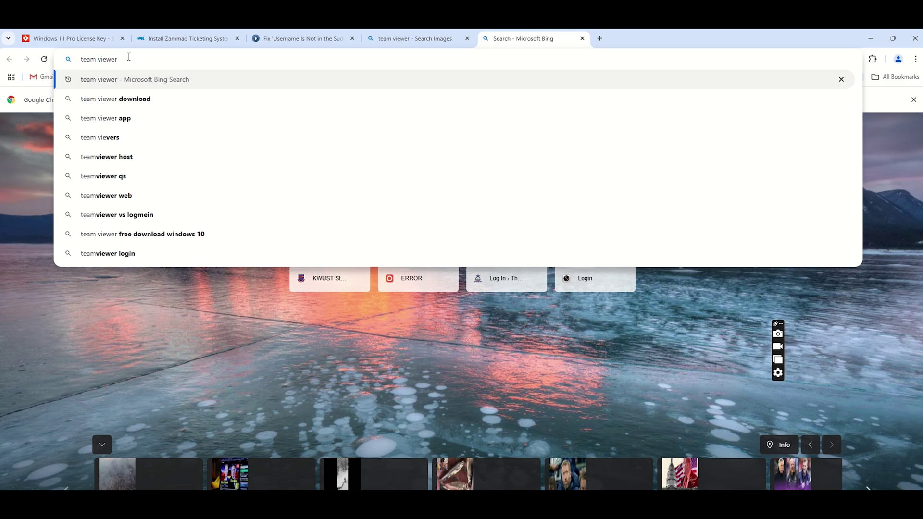
key(Return)
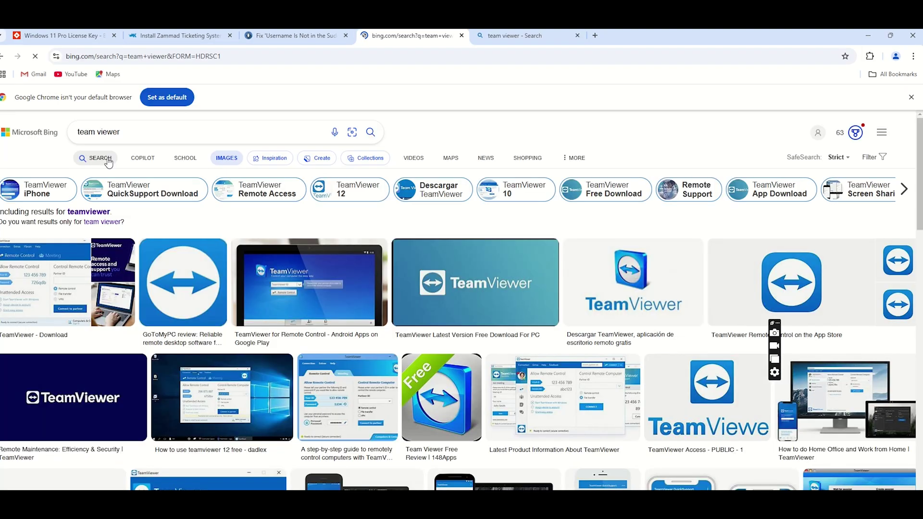
click(107, 160)
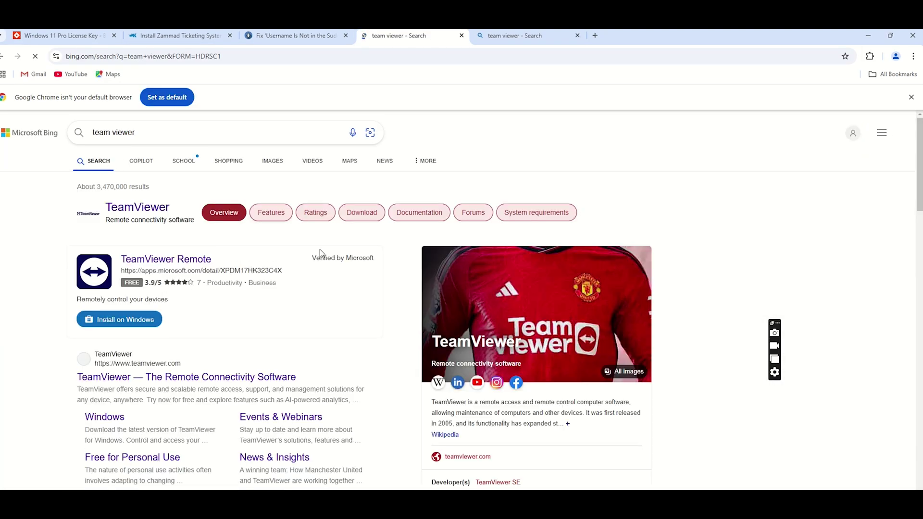
scroll(304, 253, down, 2)
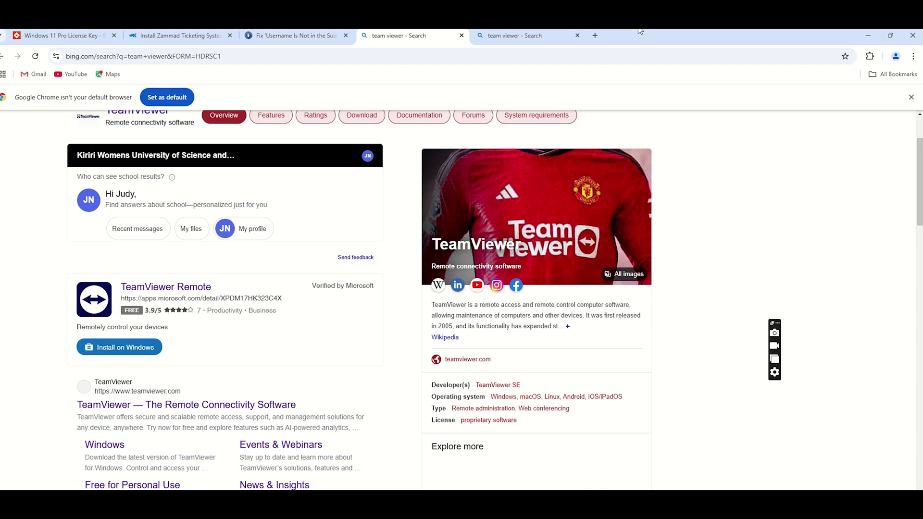
click(110, 409)
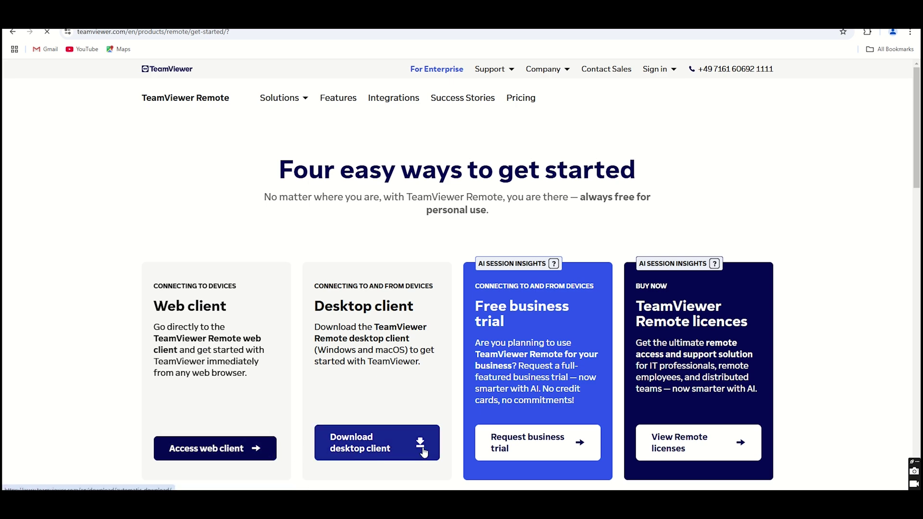
Download the Free plan's TeamViewer_Setup_x64.exe installer and run it from the Downloads folder
click(381, 445)
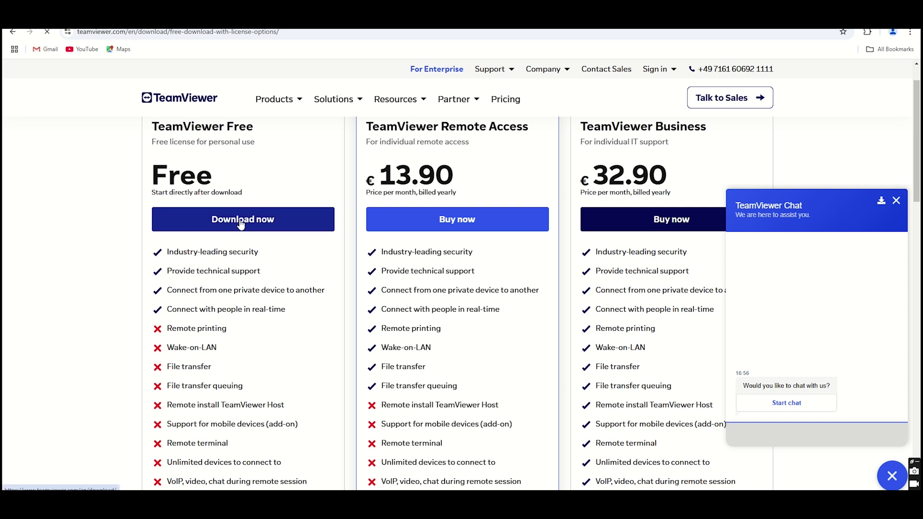
scroll(183, 226, down, 1)
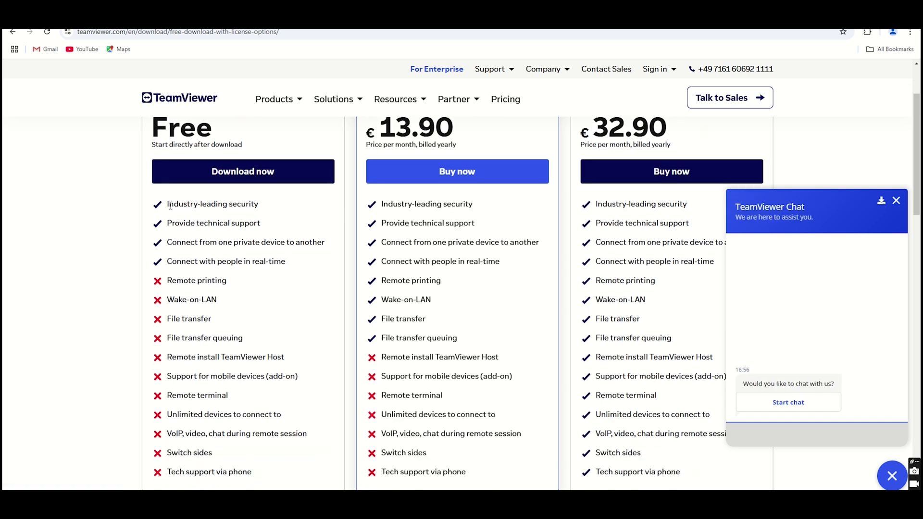
drag(168, 205, 262, 209)
drag(167, 224, 264, 230)
drag(166, 243, 331, 257)
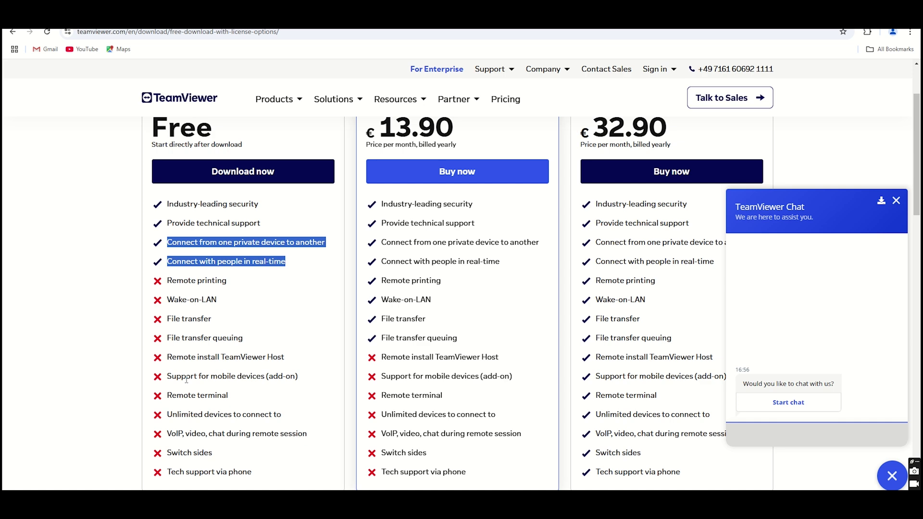
scroll(187, 380, down, 2)
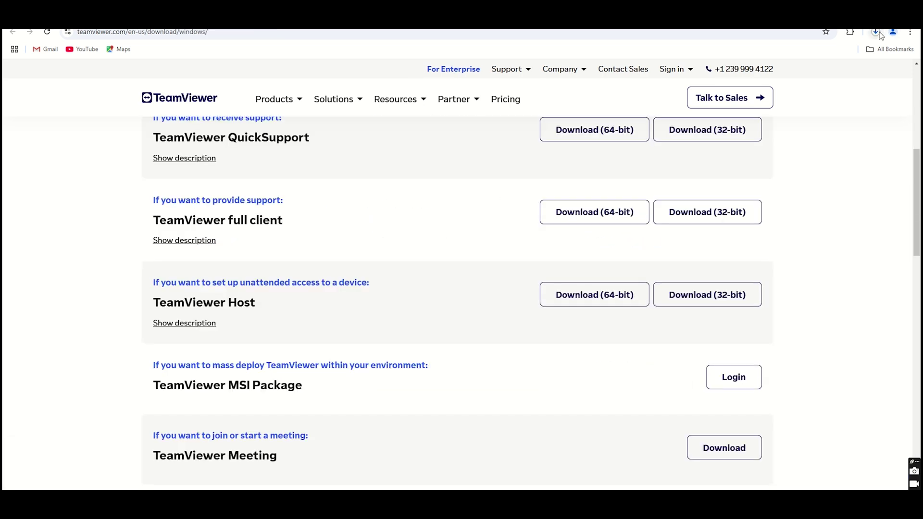
click(877, 32)
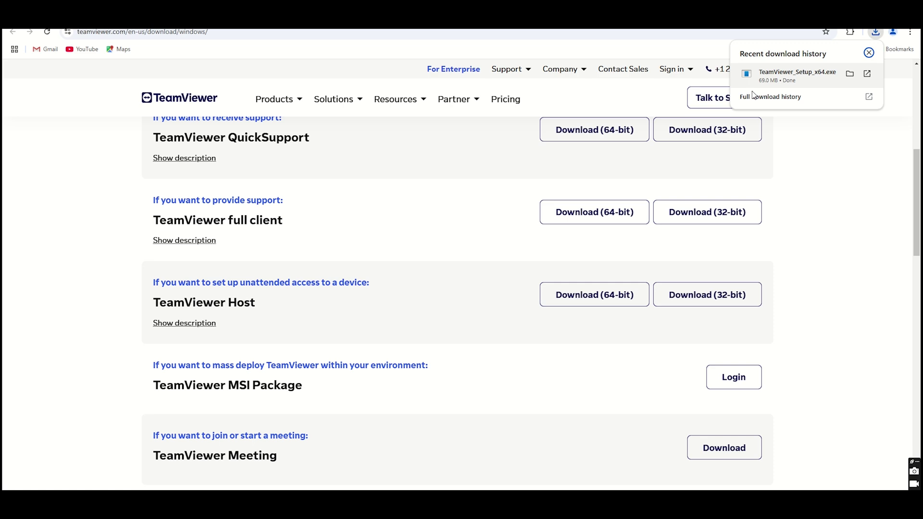
click(850, 74)
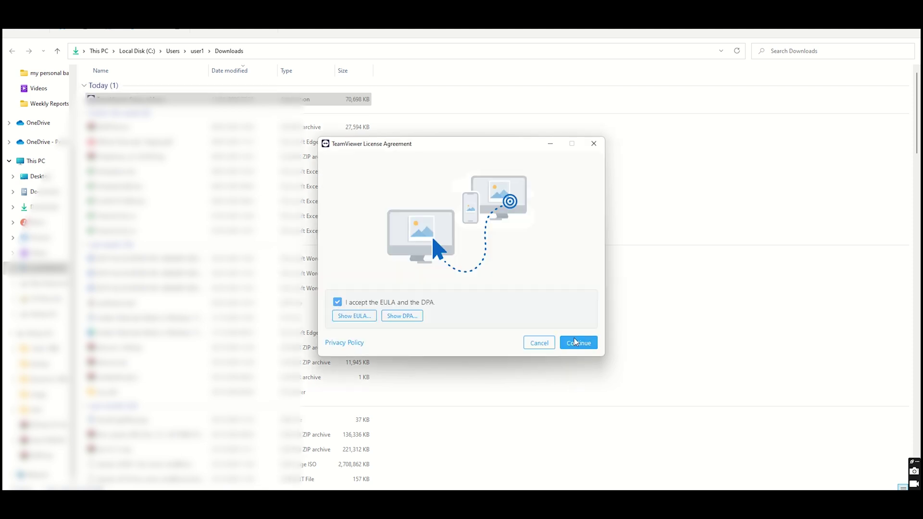
Accept the TeamViewer EULA and DPA, dismiss the Account required notice, and go to Meeting
click(580, 344)
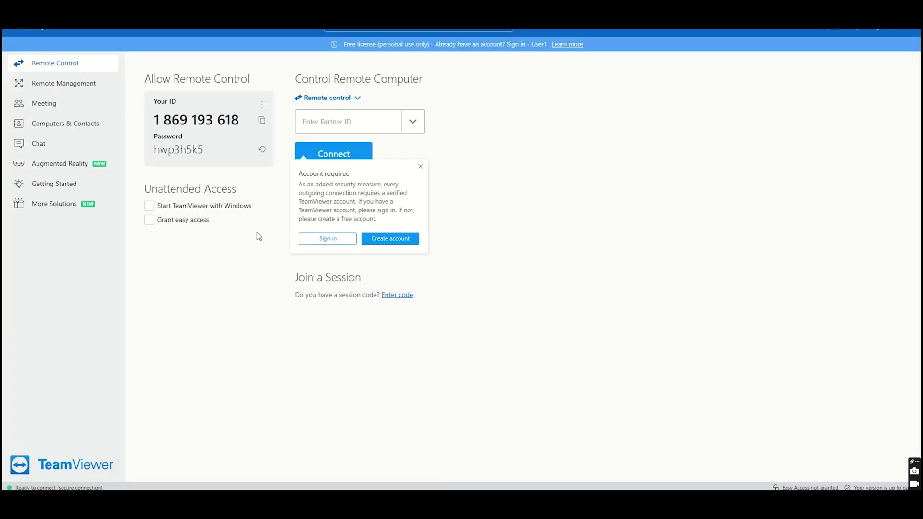
click(421, 167)
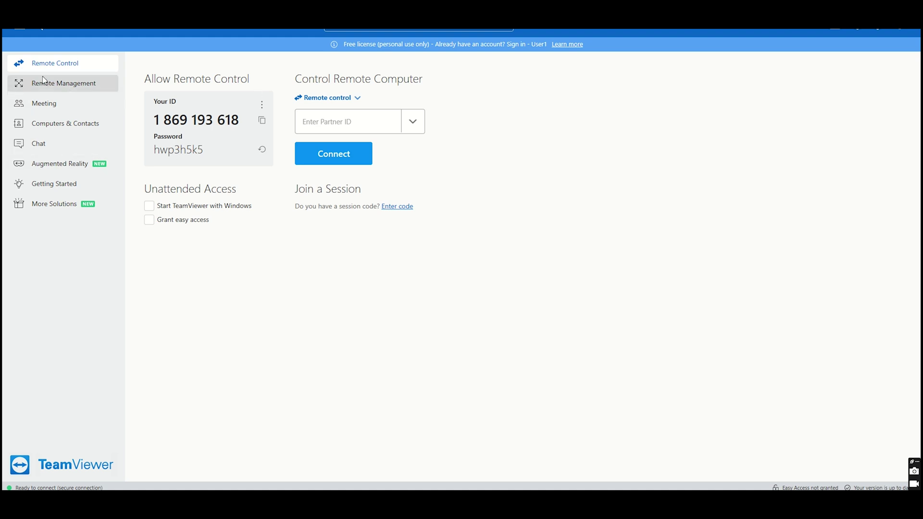
click(47, 99)
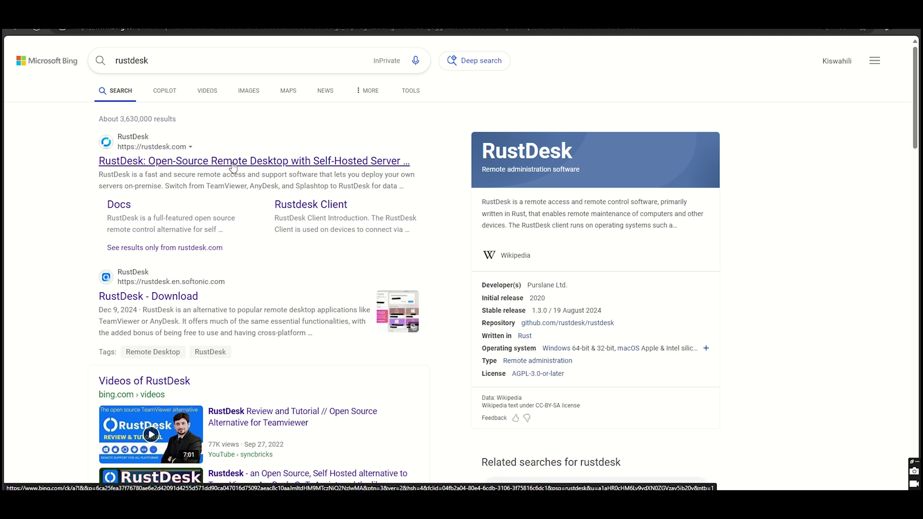
Download RustDesk 1.3.6 from Softonic, closing the ad, and run its installer
click(353, 170)
click(480, 291)
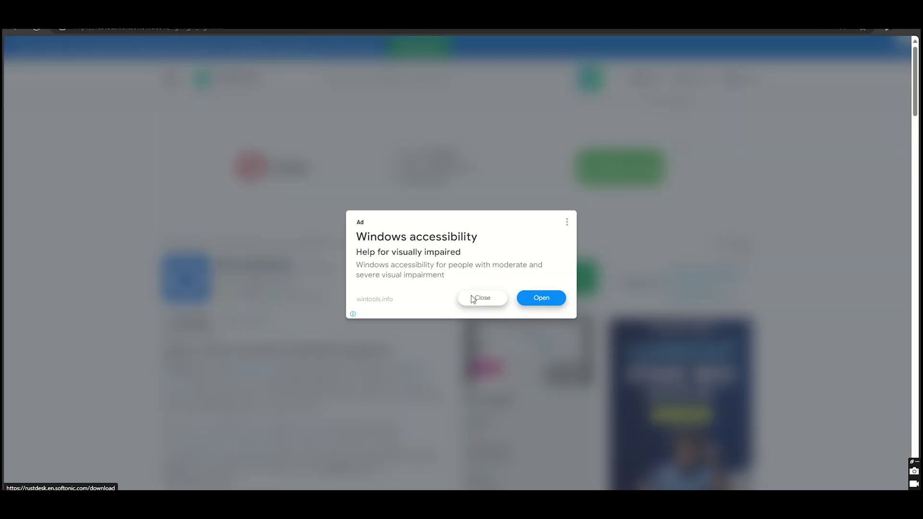
click(503, 376)
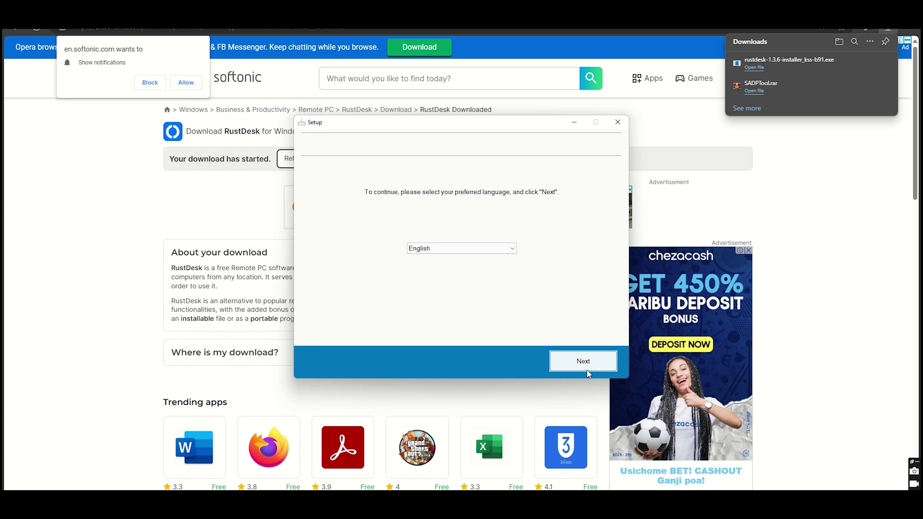
Run RustDesk Setup in English, decline the Opera and Avast offers, and launch RustDesk
click(583, 363)
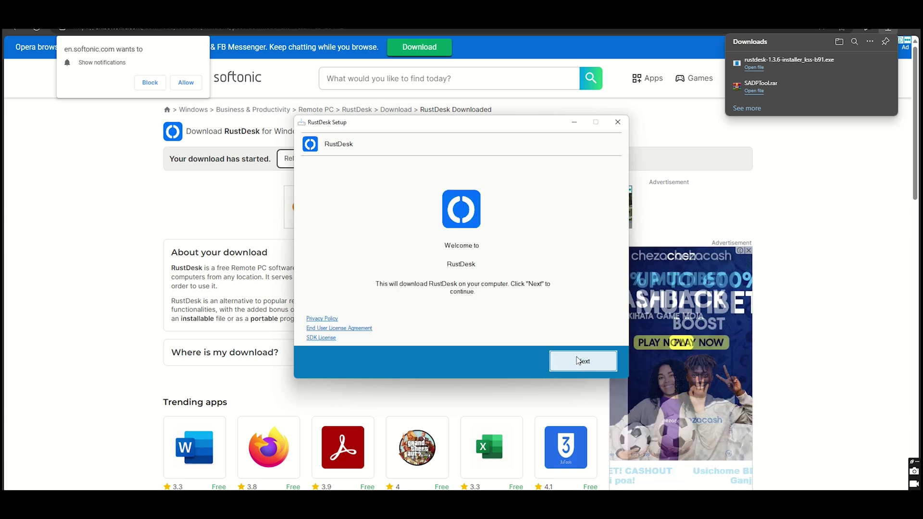
click(582, 362)
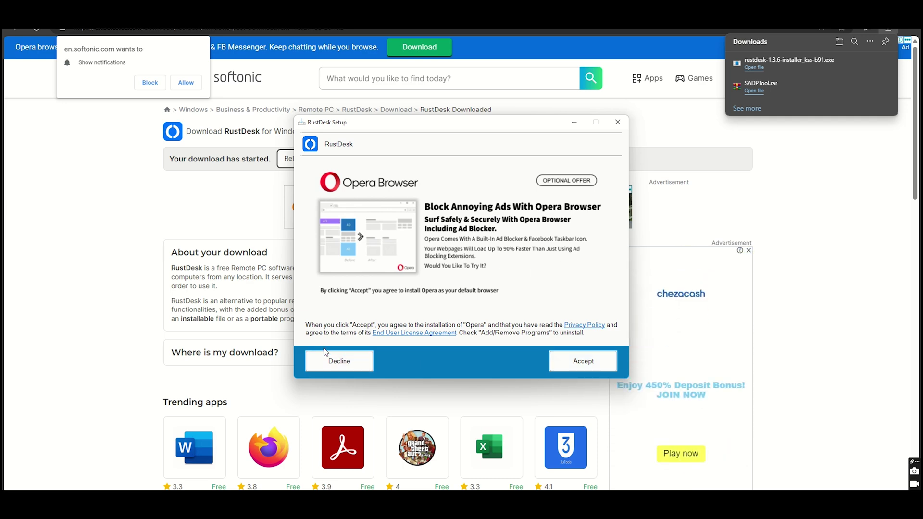
click(336, 361)
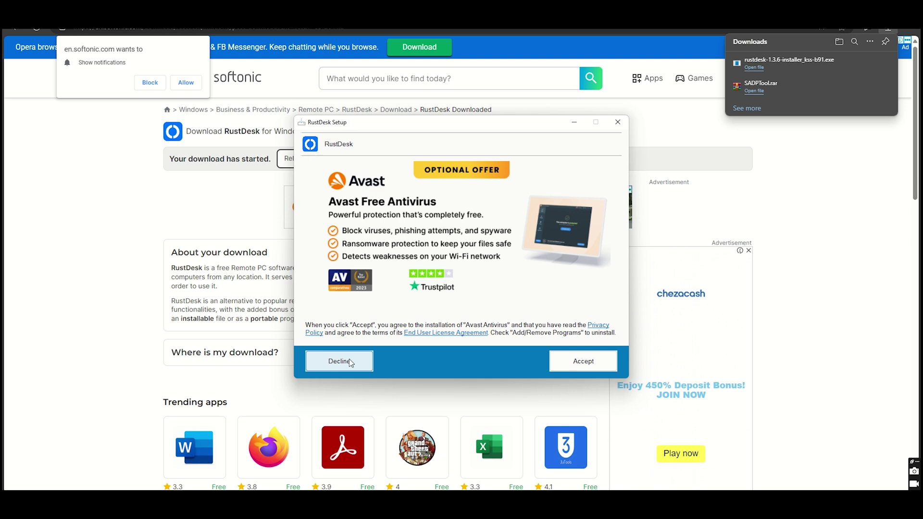
click(336, 362)
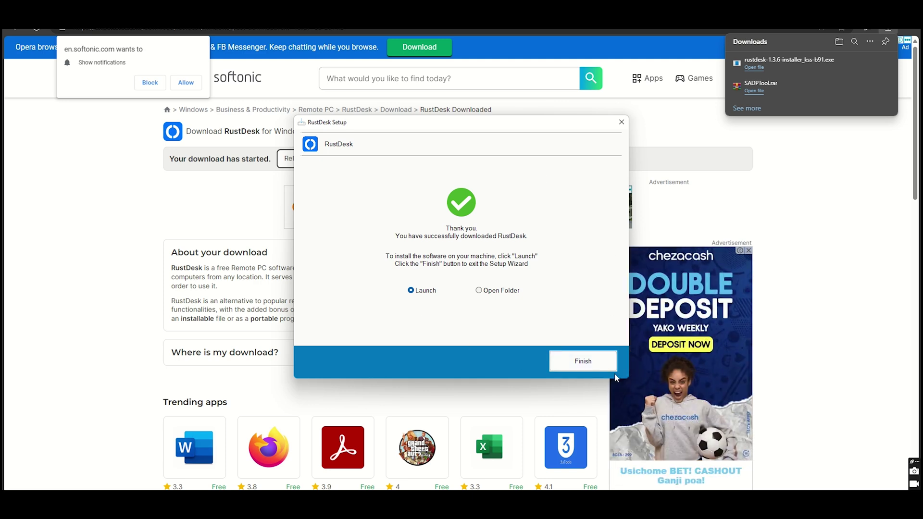
click(588, 364)
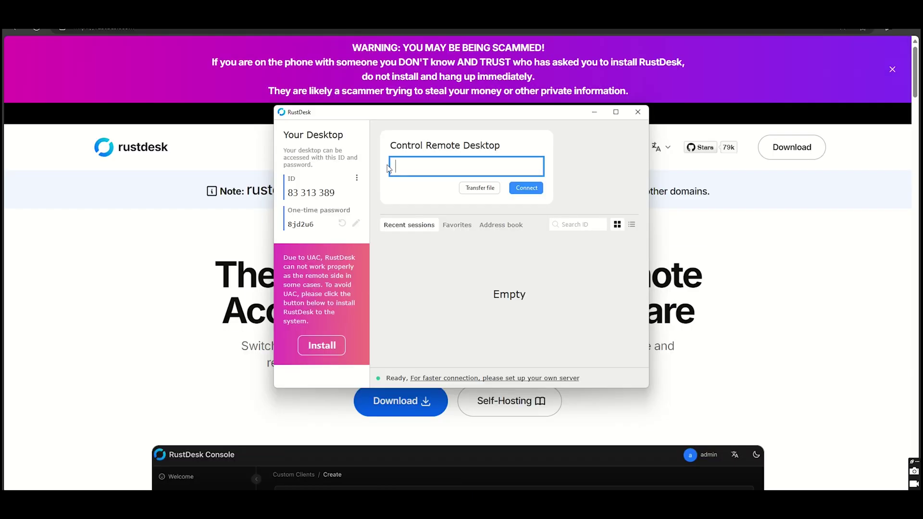
Maximize RustDesk, install it to the system after accepting the licence, then maximize again
click(616, 113)
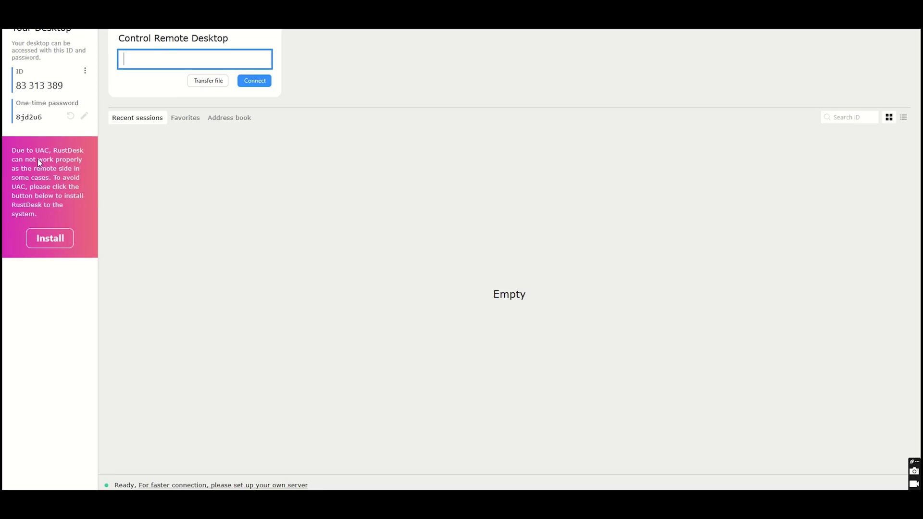
click(36, 239)
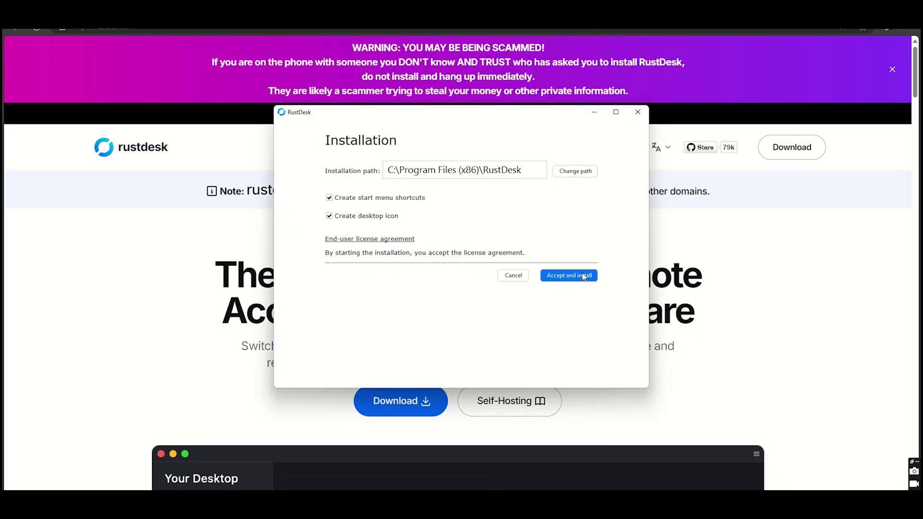
click(555, 282)
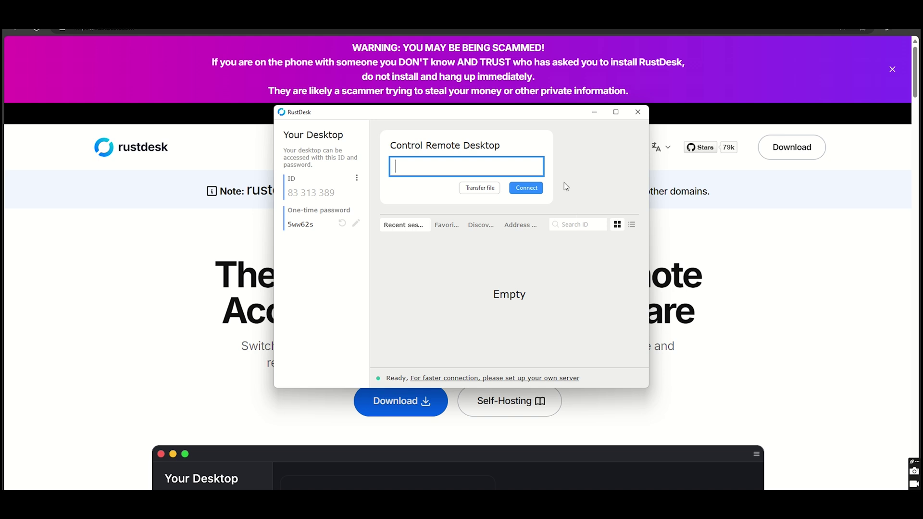
click(615, 112)
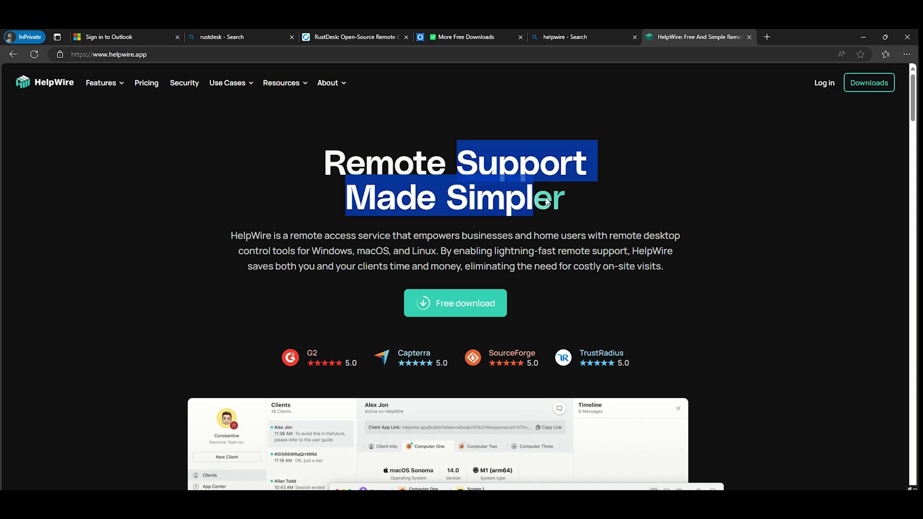
Look over the HelpWire homepage and start the free Windows download of HelpWire Quick.exe
mouse_move(546, 201)
mouse_down()
mouse_move(562, 199)
mouse_move(552, 201)
mouse_up()
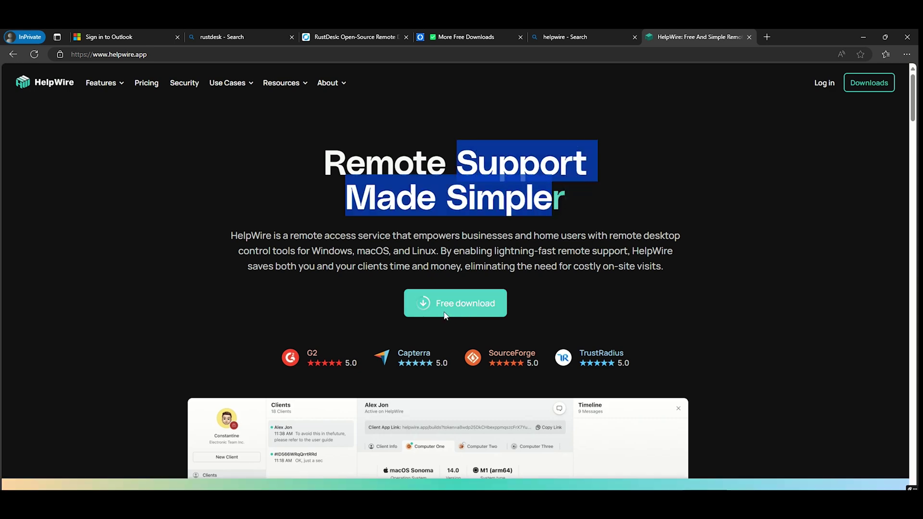
scroll(445, 315, down, 5)
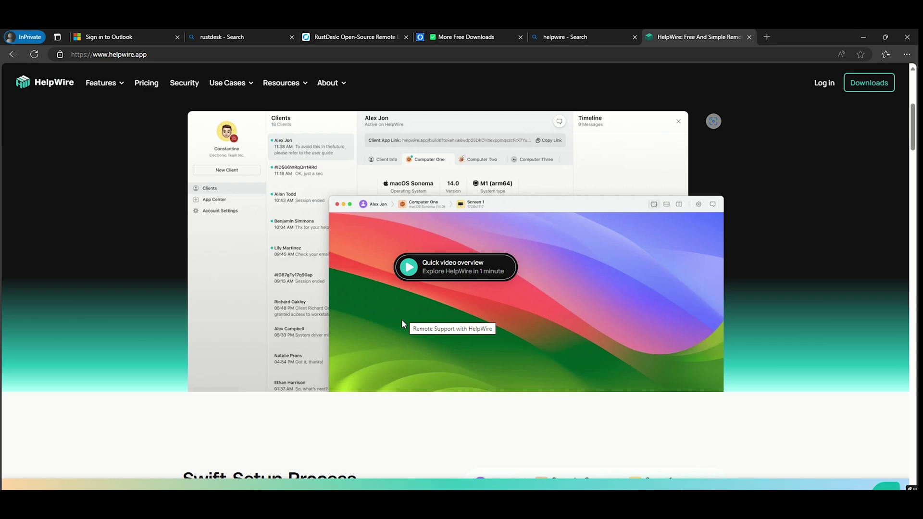
scroll(392, 302, down, 6)
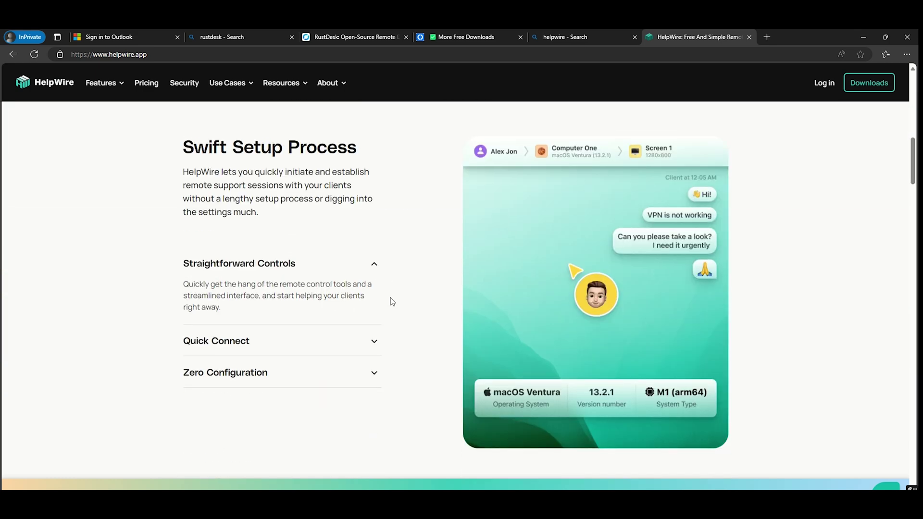
scroll(390, 298, up, 5)
scroll(391, 296, up, 5)
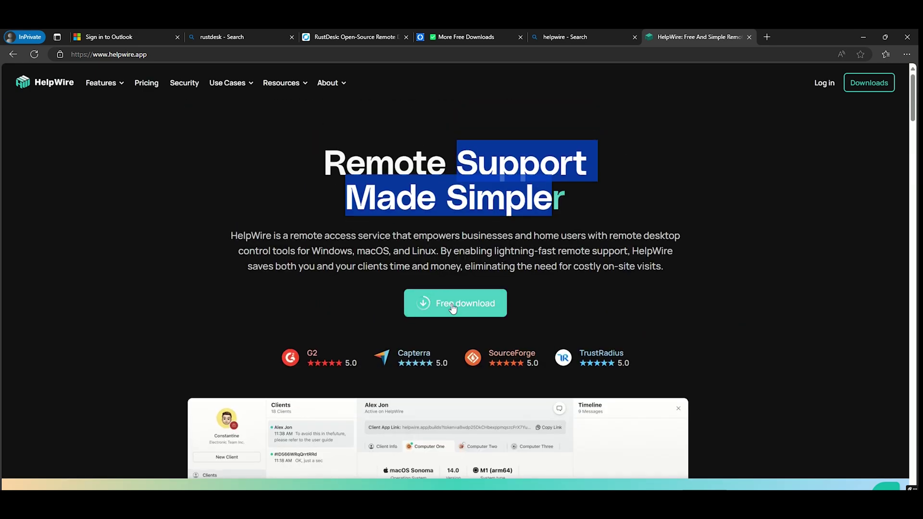
click(452, 306)
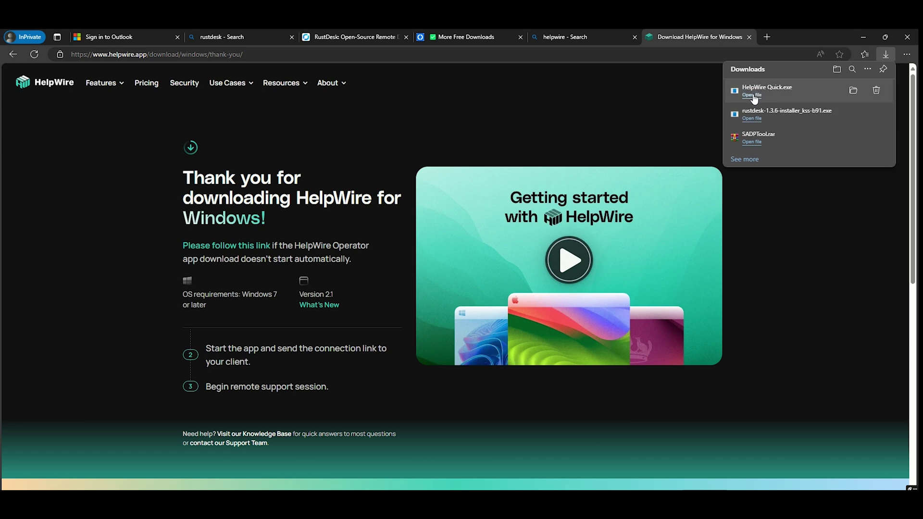
Open HelpWire Quick.exe, sign up with a password, skip company info, and download the Windows Operator app
click(752, 95)
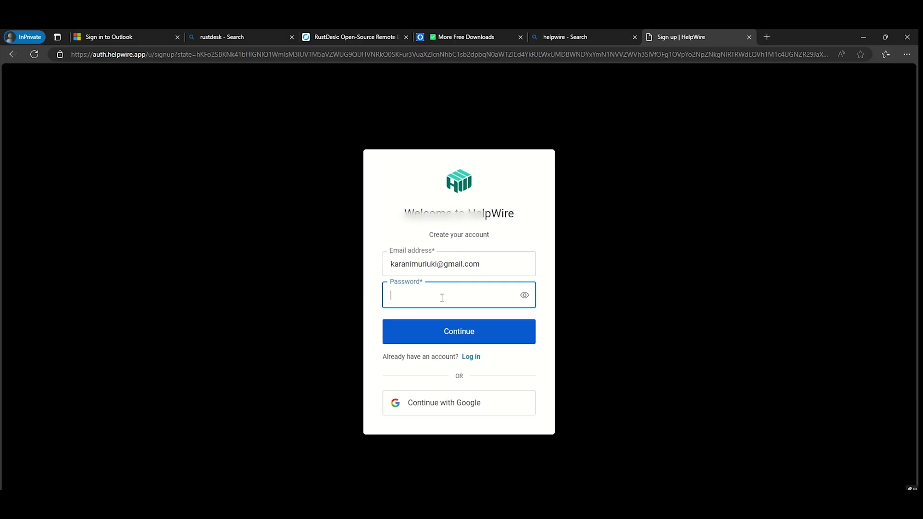
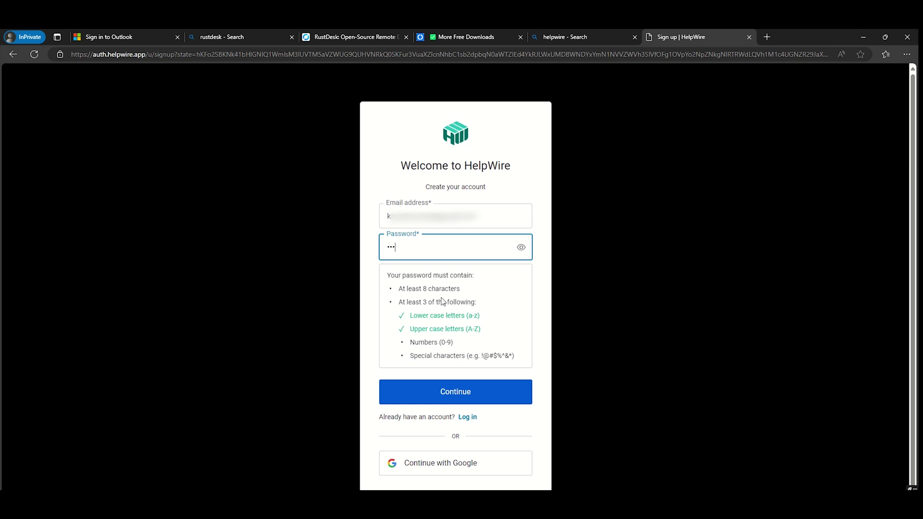
click(399, 401)
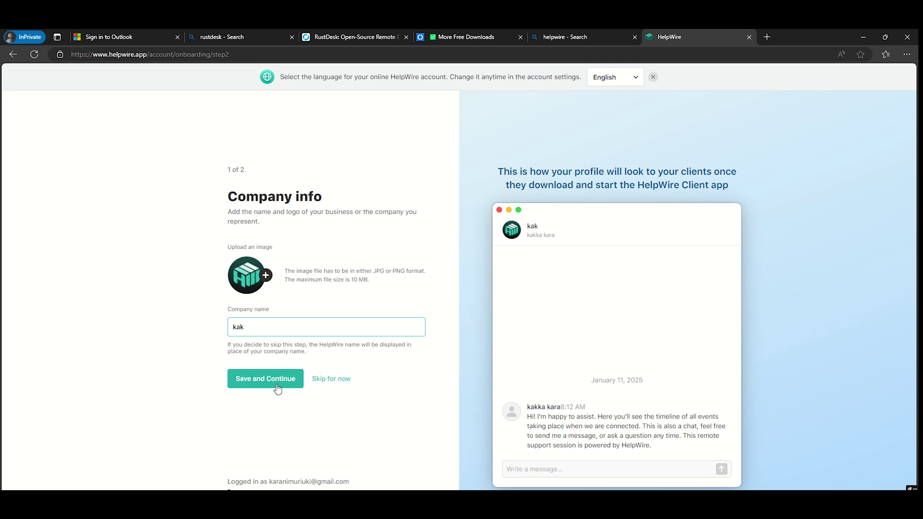
click(330, 380)
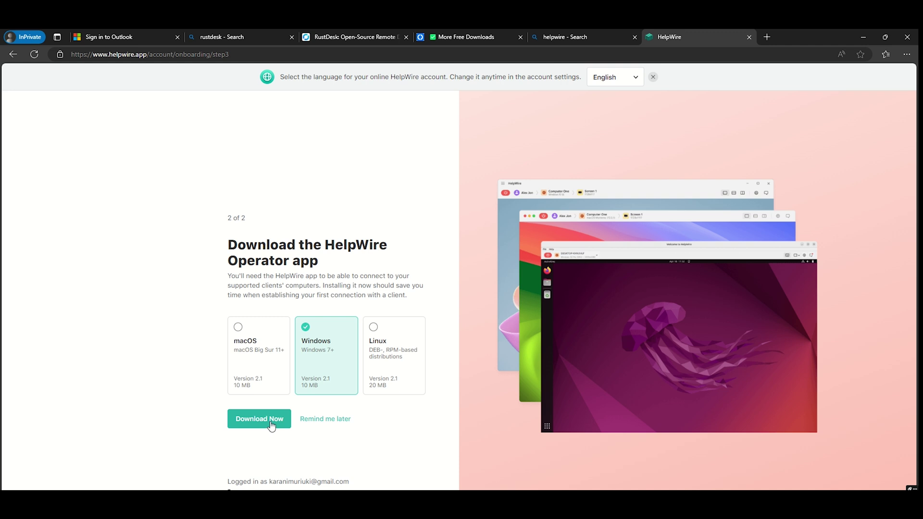
click(272, 424)
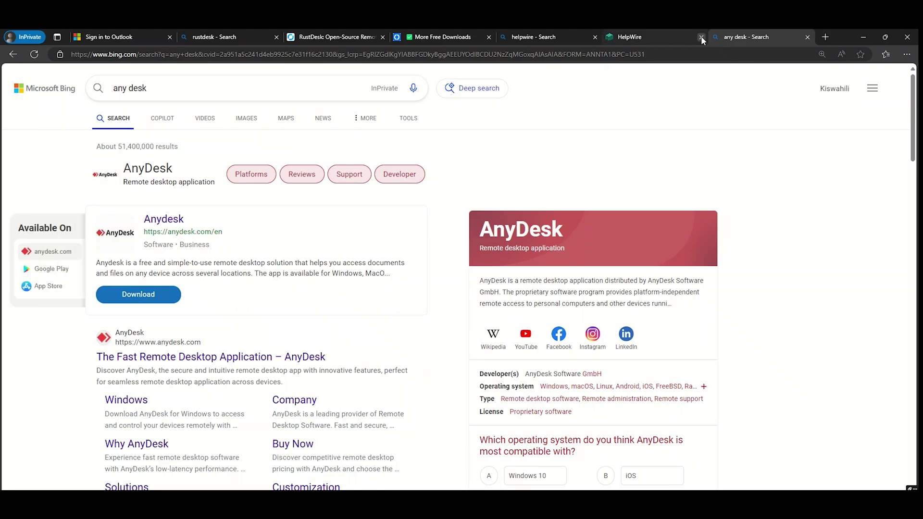
Close the five leftover HelpWire, RustDesk and More Free Downloads tabs
click(701, 36)
click(595, 37)
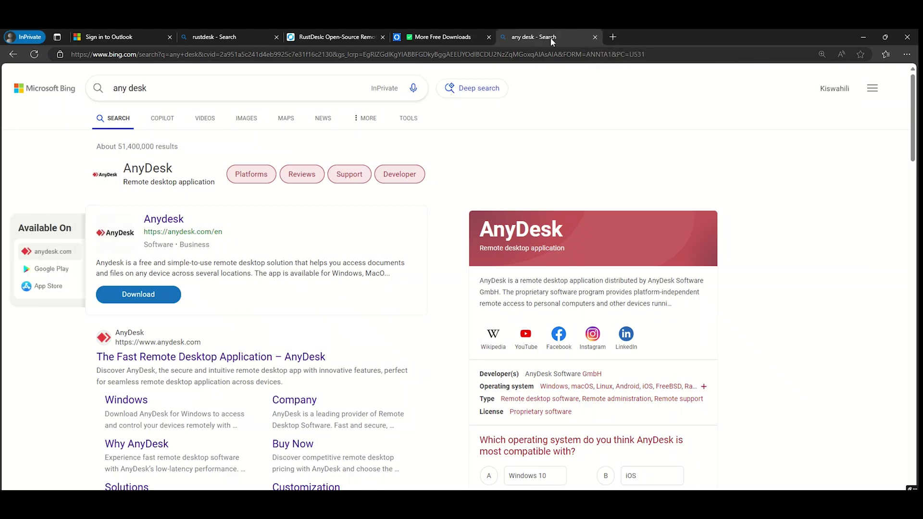
click(489, 36)
click(383, 37)
click(276, 37)
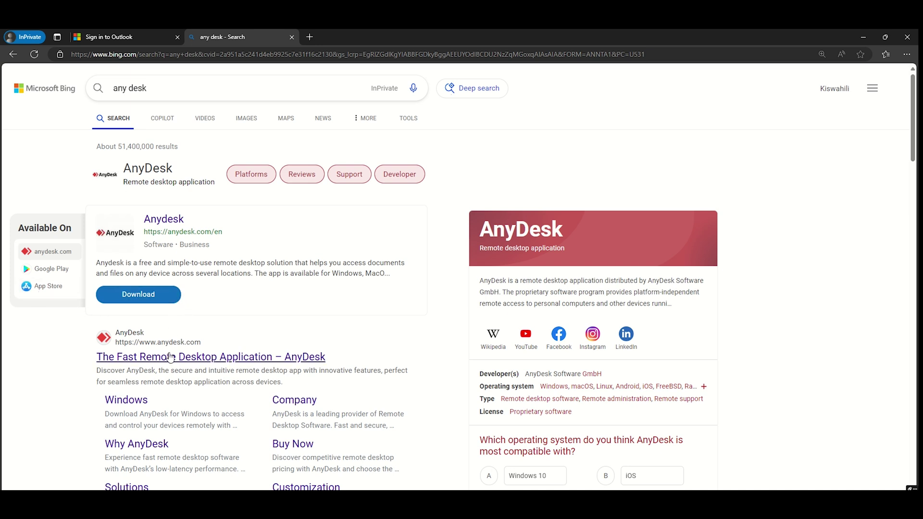
Open AnyDesk's Windows download page and search Windows for 'anydesk'
click(125, 400)
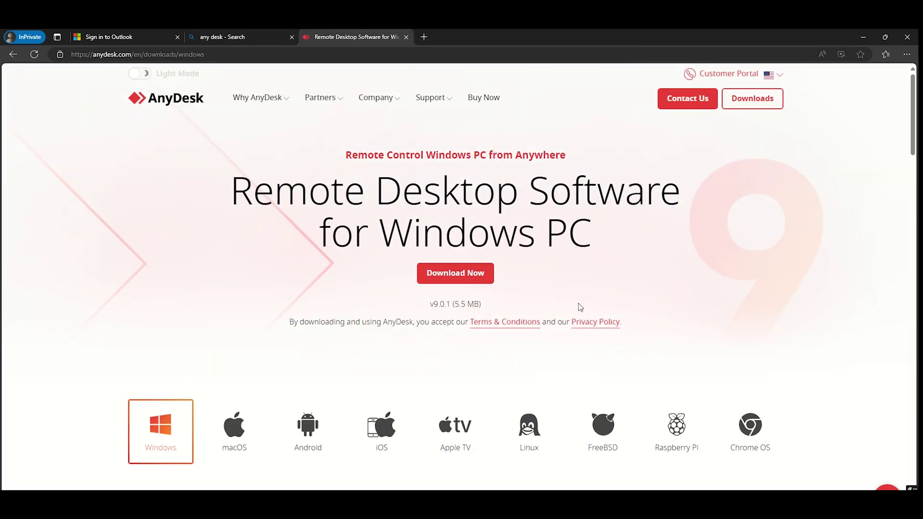
key(super)
text(anydesk)
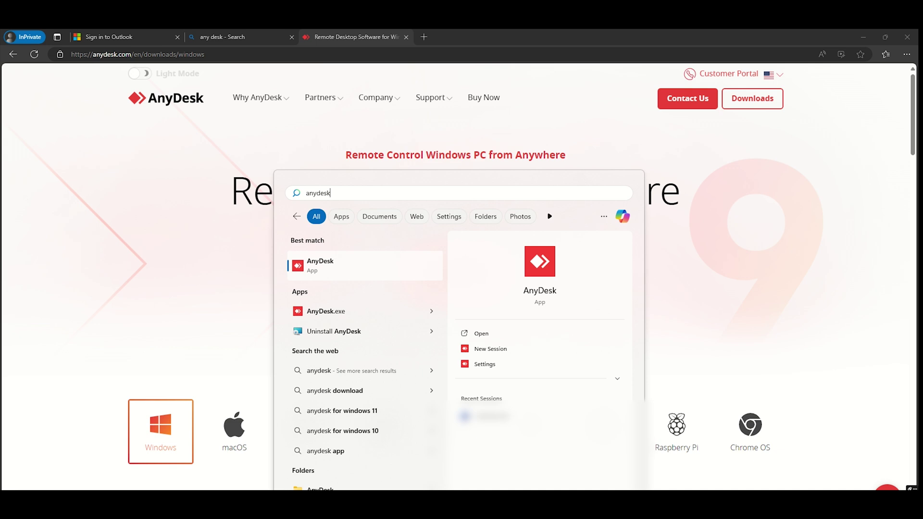
Launch AnyDesk with a new session and show its Permissions settings page
click(492, 348)
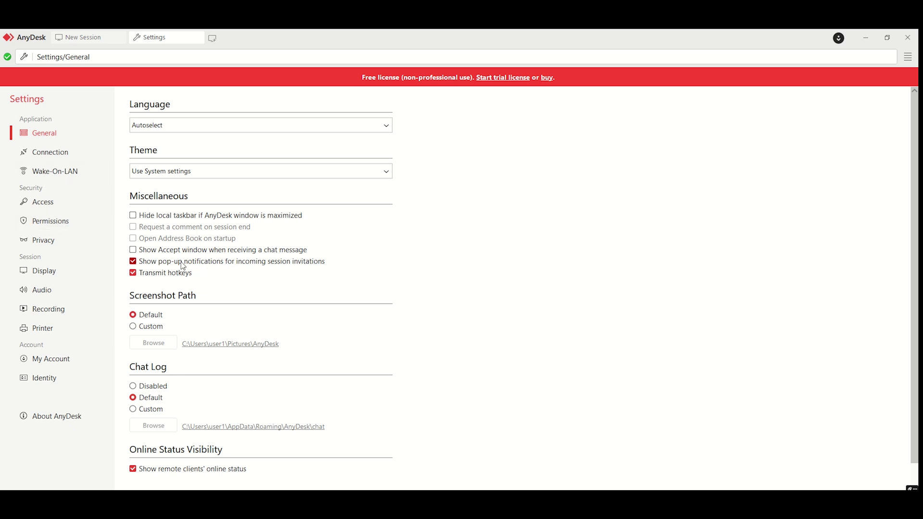
scroll(229, 254, down, 2)
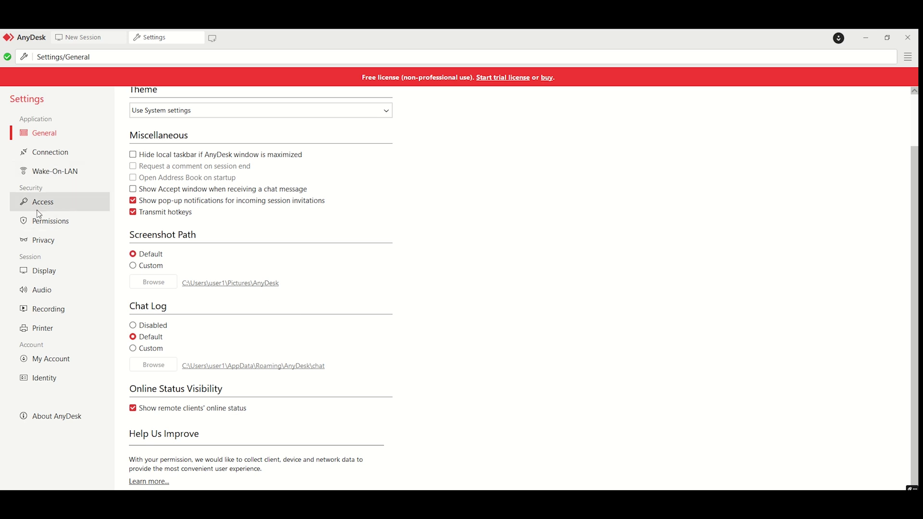
click(50, 225)
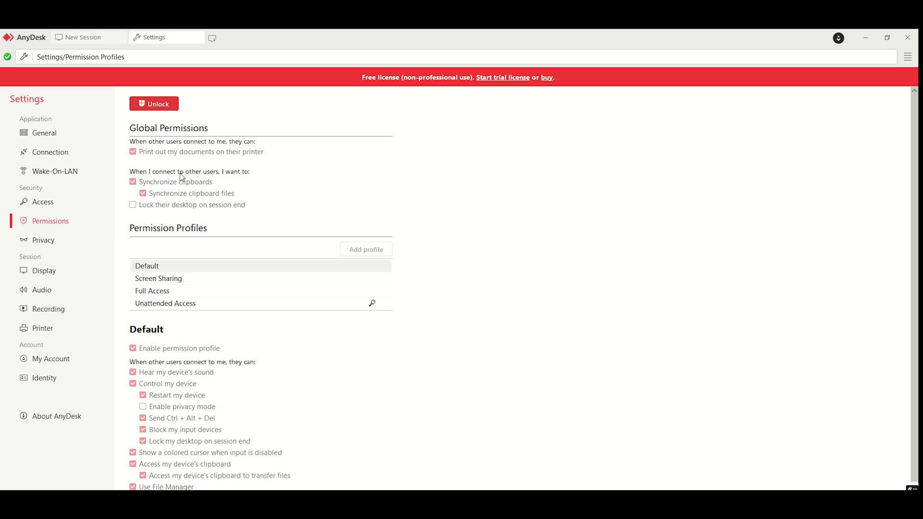
Look through AnyDesk's Unattended Access permission profile and Display settings, then show the My Account licence page
scroll(183, 178, down, 1)
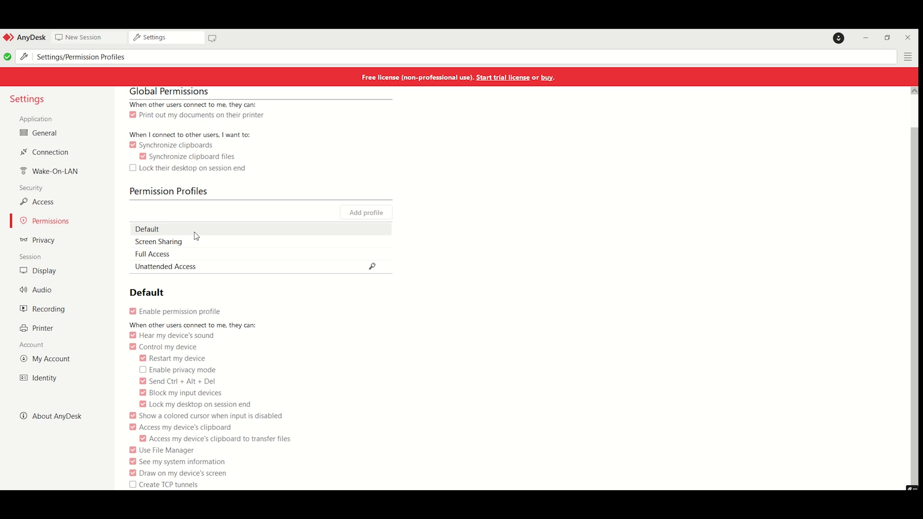
click(166, 270)
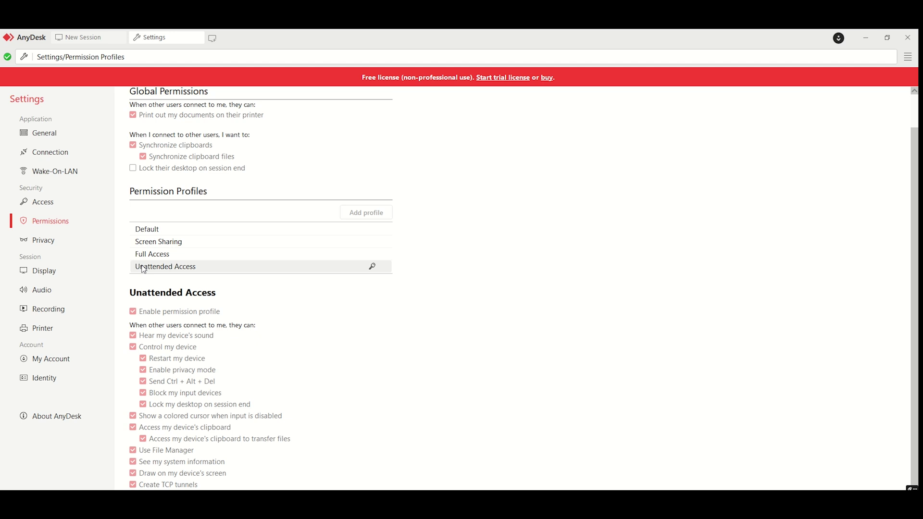
click(46, 271)
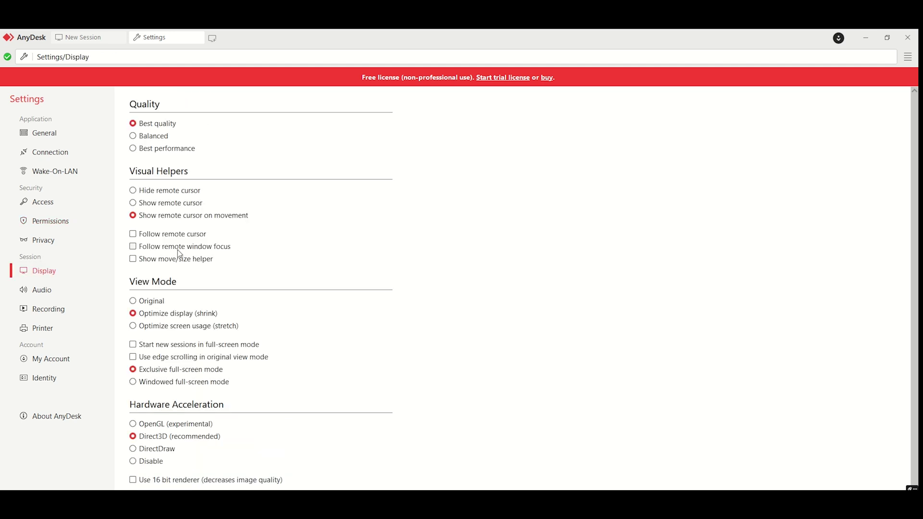
scroll(199, 250, down, 1)
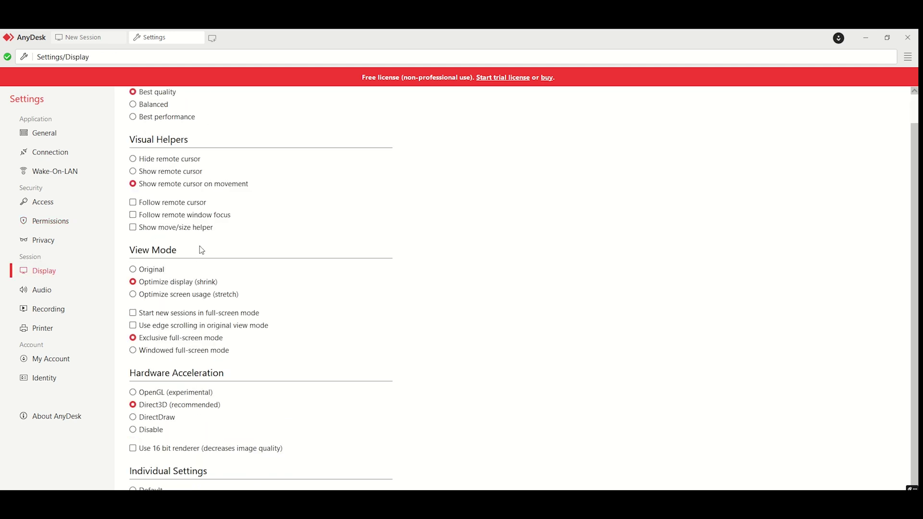
click(62, 358)
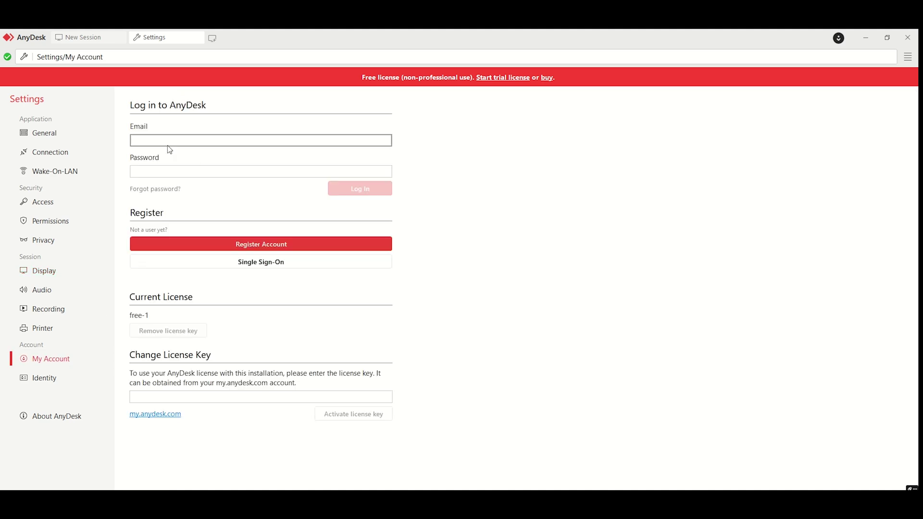